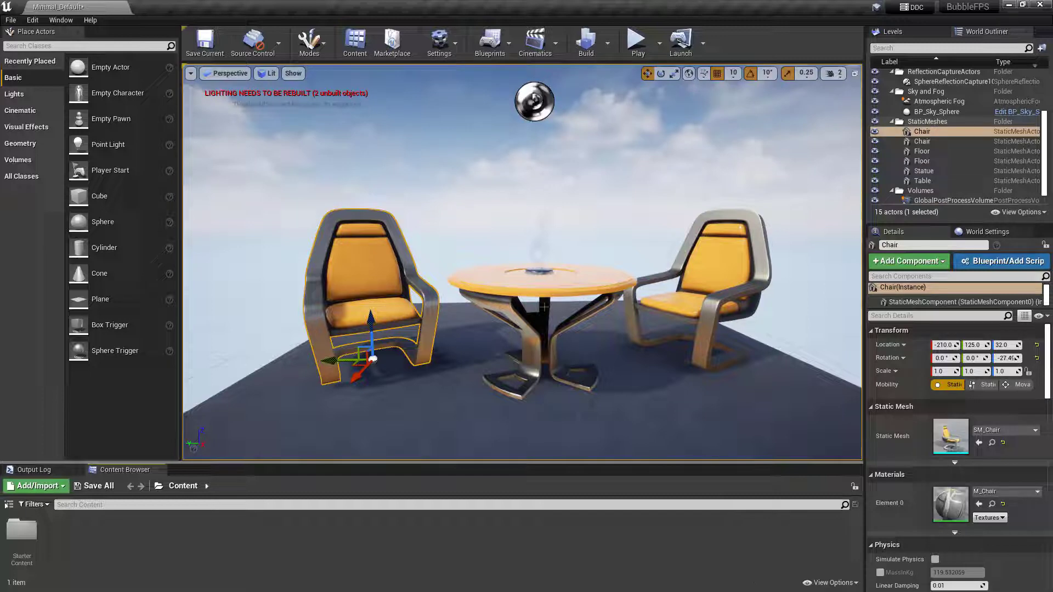
Step: Enable the Virtual Production Utilities plugin, accept its beta status, and restart the editor to load it
click(33, 21)
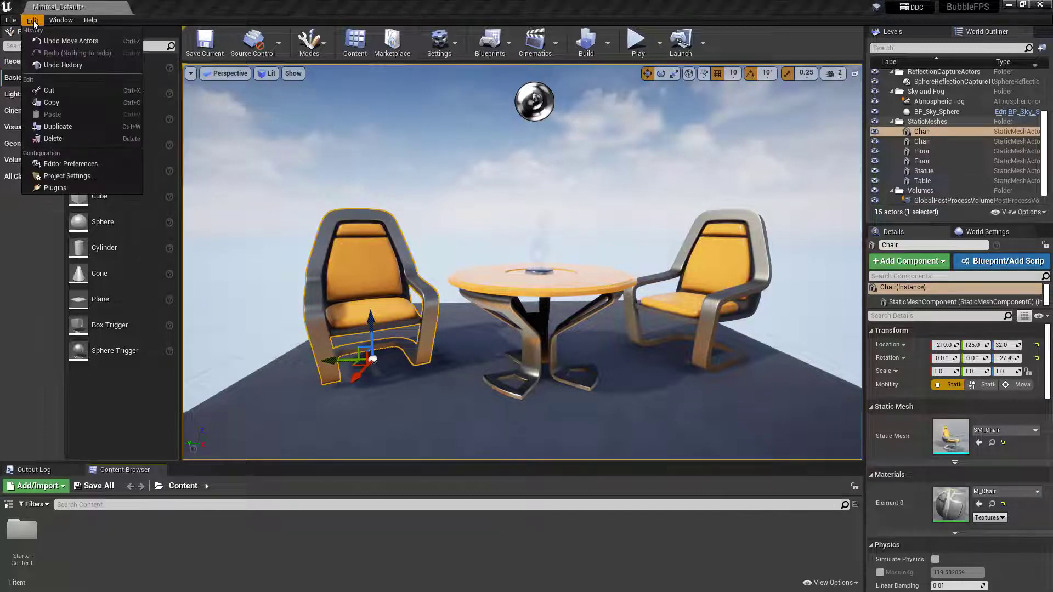
click(56, 187)
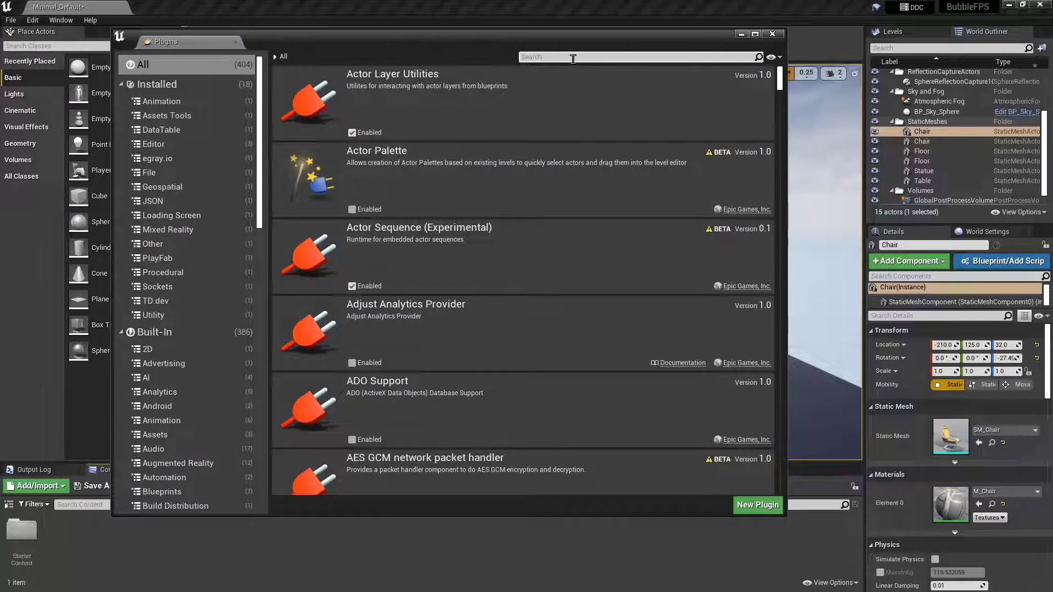
text(virtual)
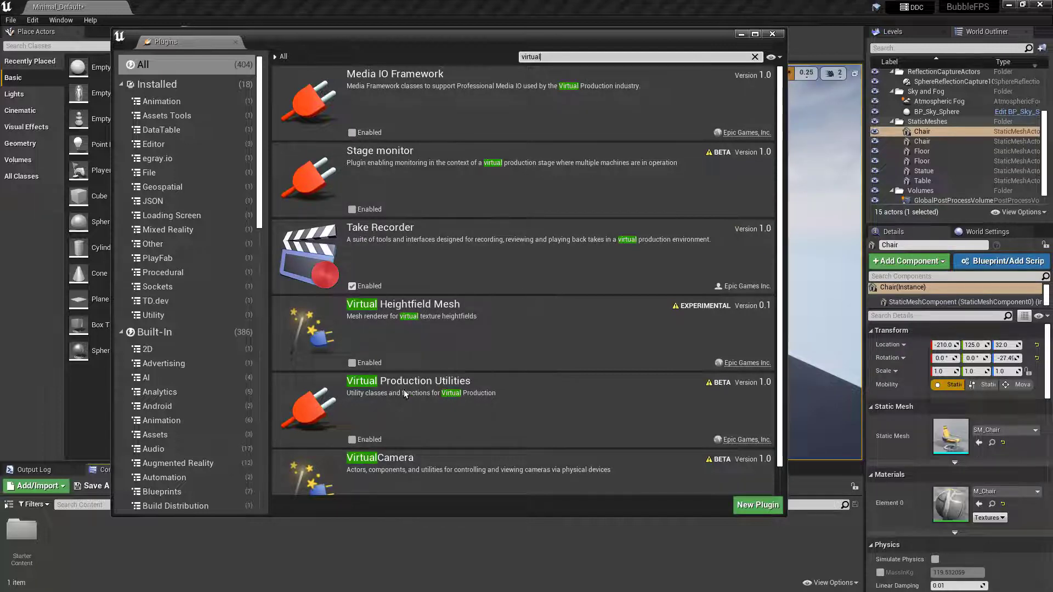
click(352, 440)
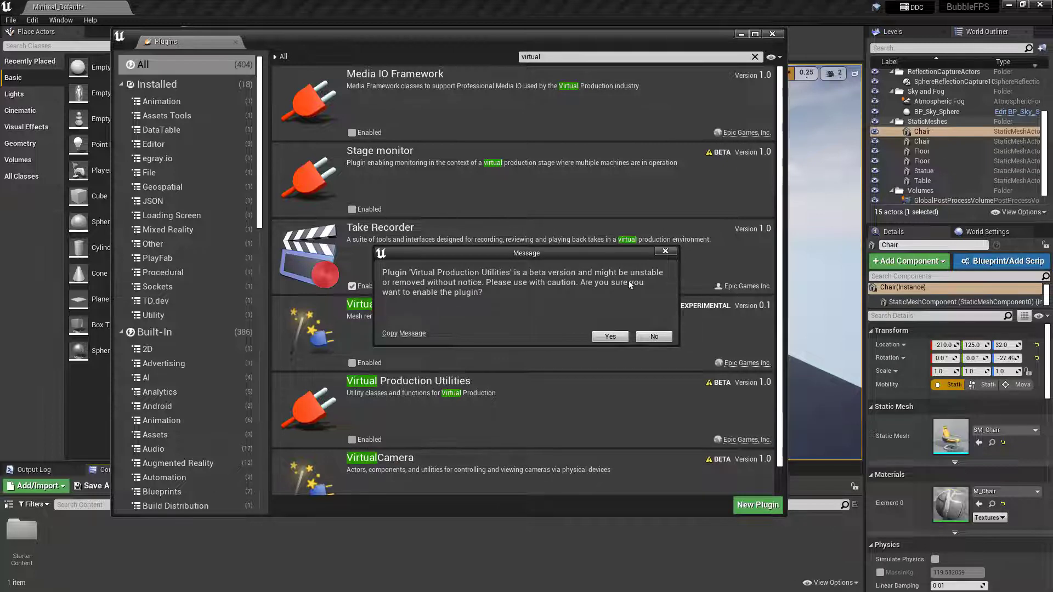
click(611, 336)
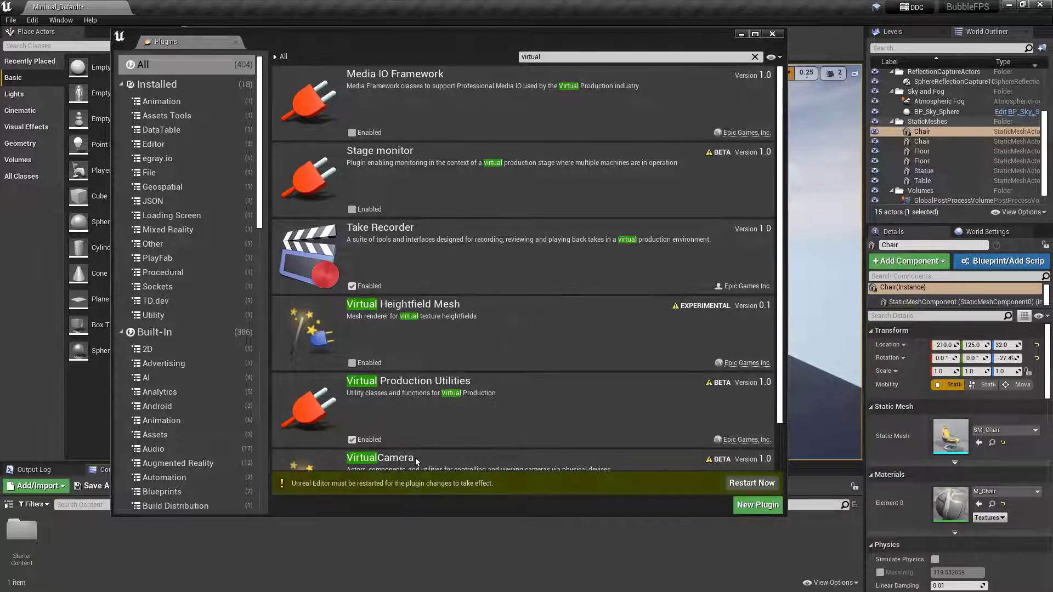
click(746, 485)
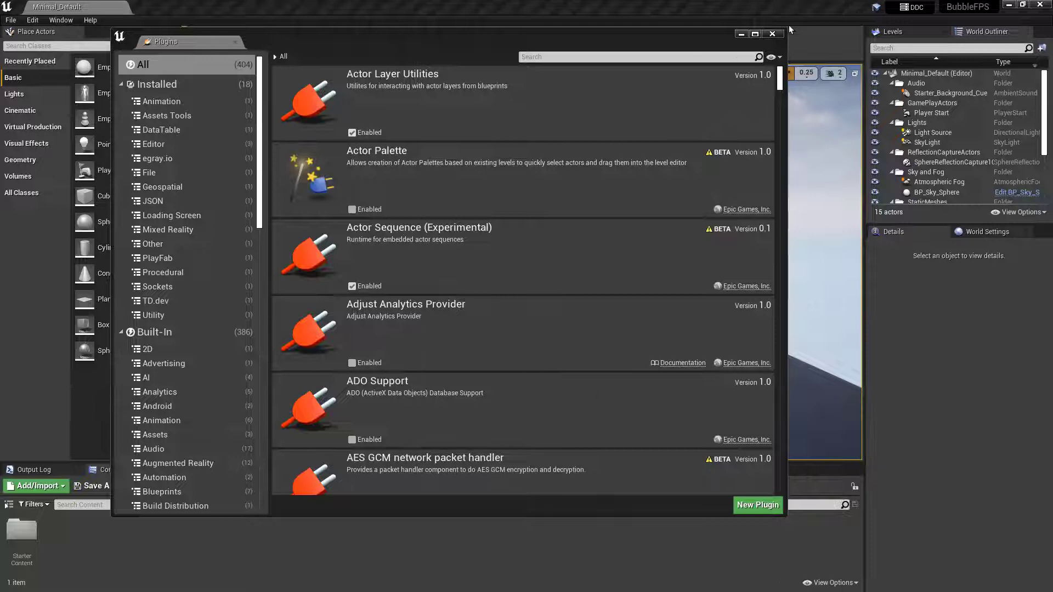
click(773, 33)
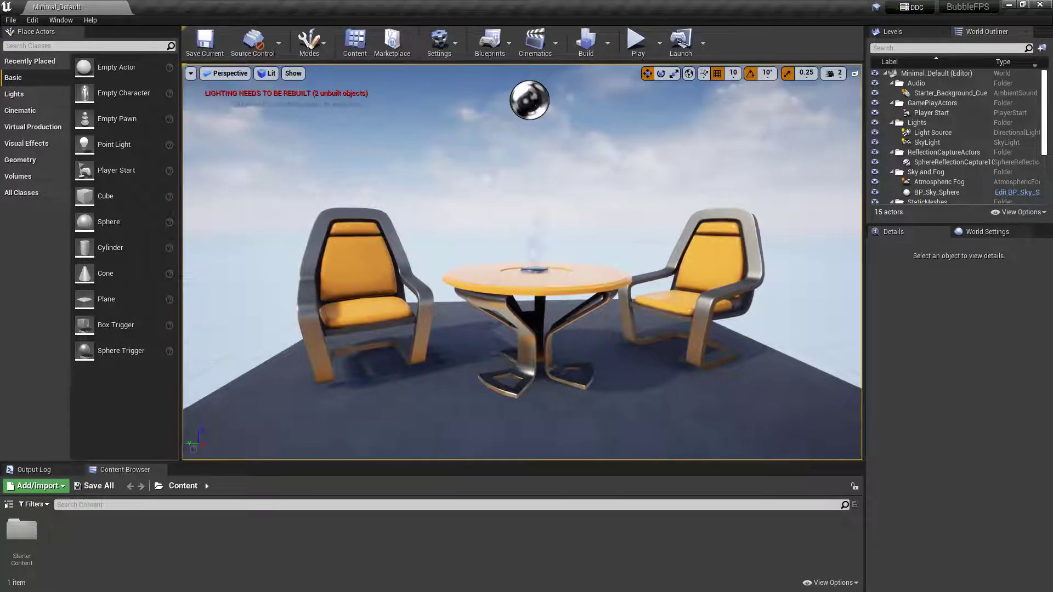
Step: Place the spherical Color Correct Region actor at the left chair and raise it to a Z location of 70
click(82, 46)
text(colo)
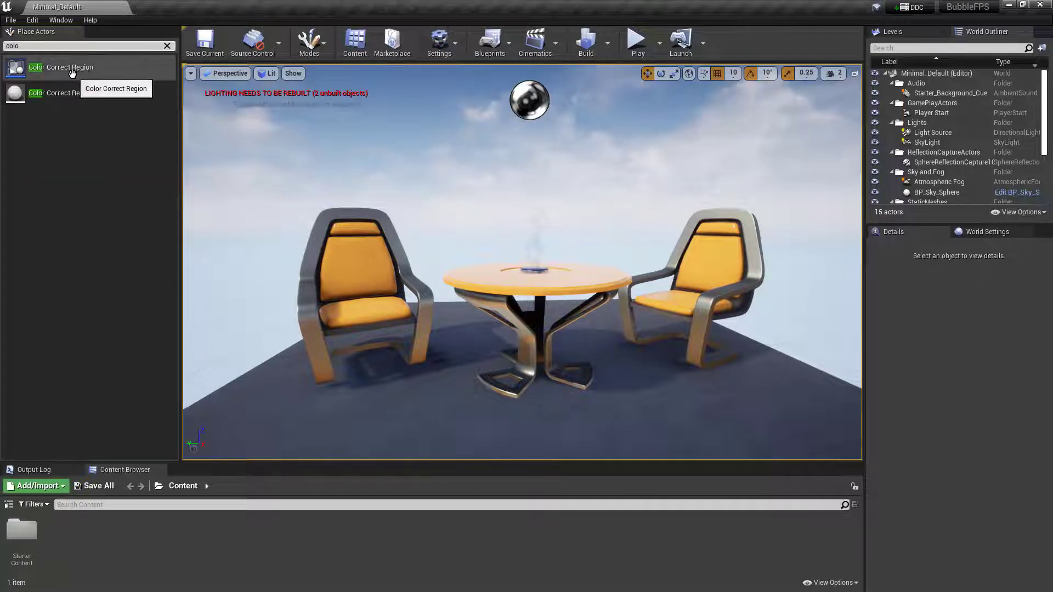
drag(72, 71, 363, 371)
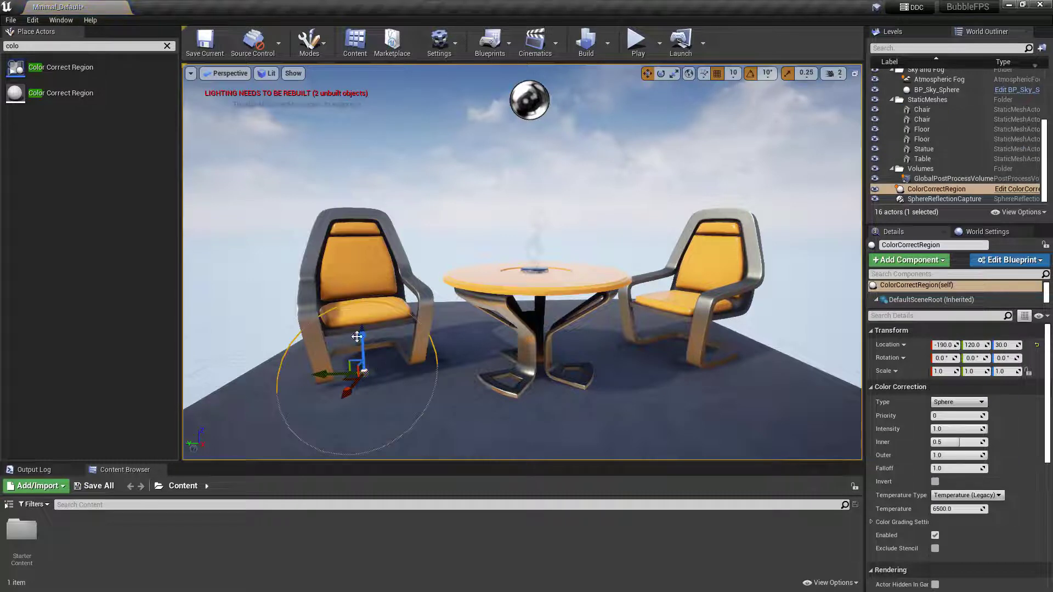
drag(357, 336, 322, 318)
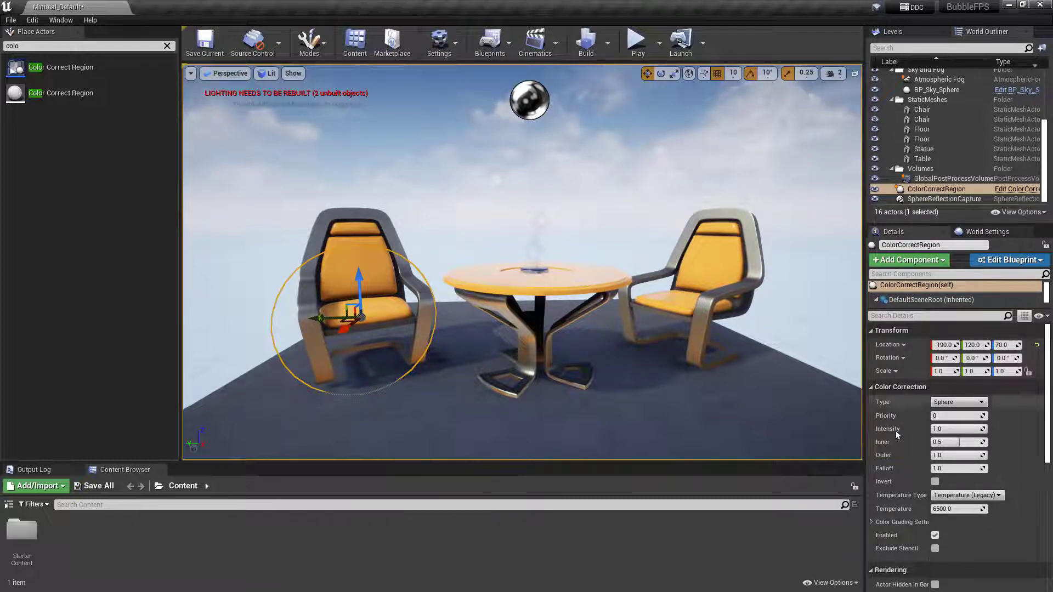
Step: Lower the region's Inner value to about 0.45 and keep its type as Sphere
scroll(936, 497, down, 1)
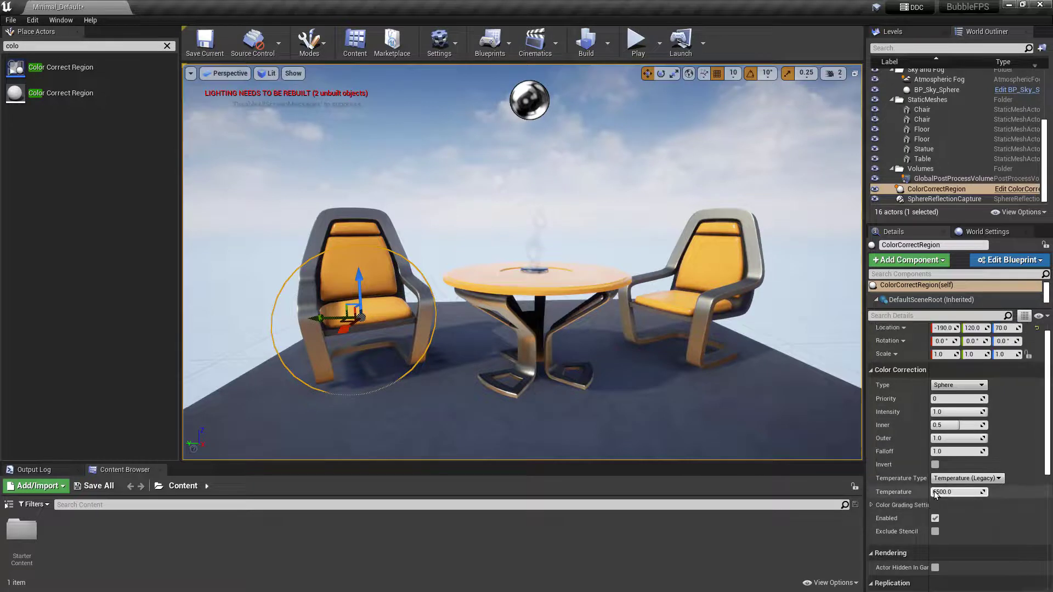
scroll(932, 492, up, 1)
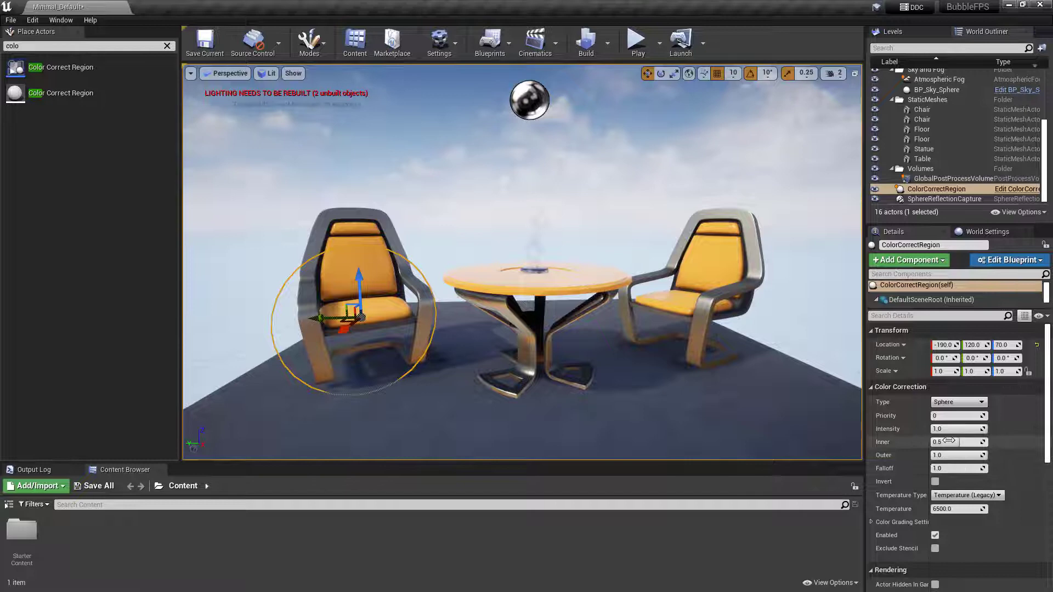
drag(949, 440, 937, 440)
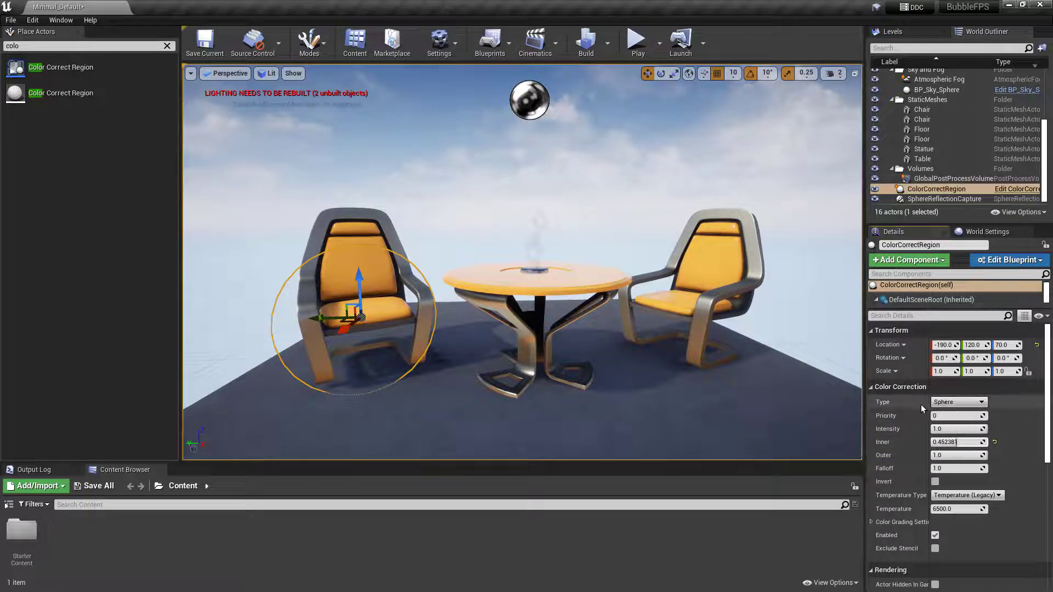
click(939, 403)
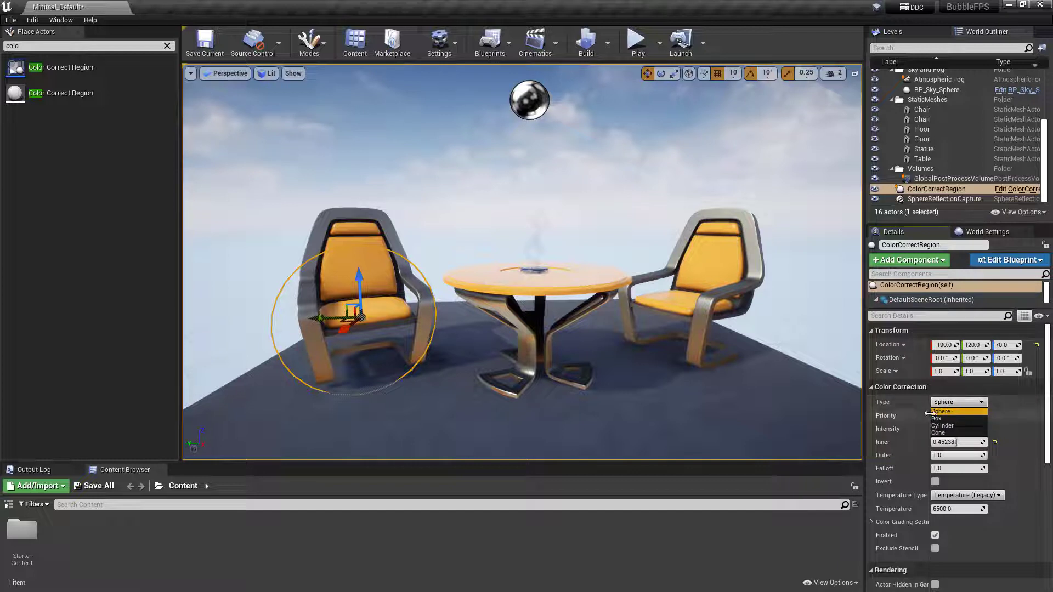
click(941, 412)
click(958, 402)
click(942, 411)
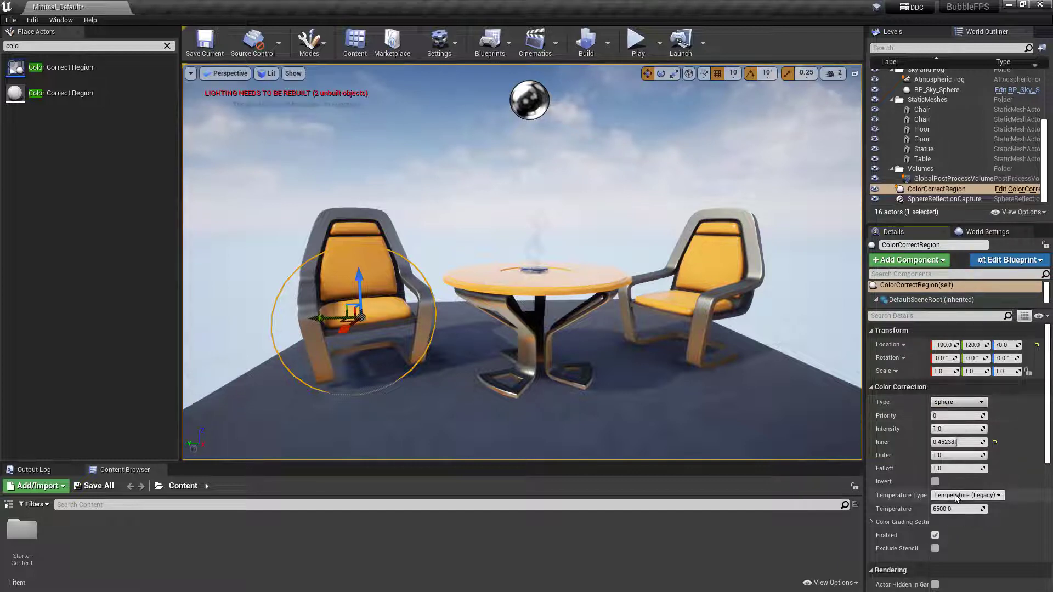
Step: Tint the region's Global Saturation blue, about R 0, G 0.03, B 1, and shift the region slightly towards the table
scroll(956, 498, down, 4)
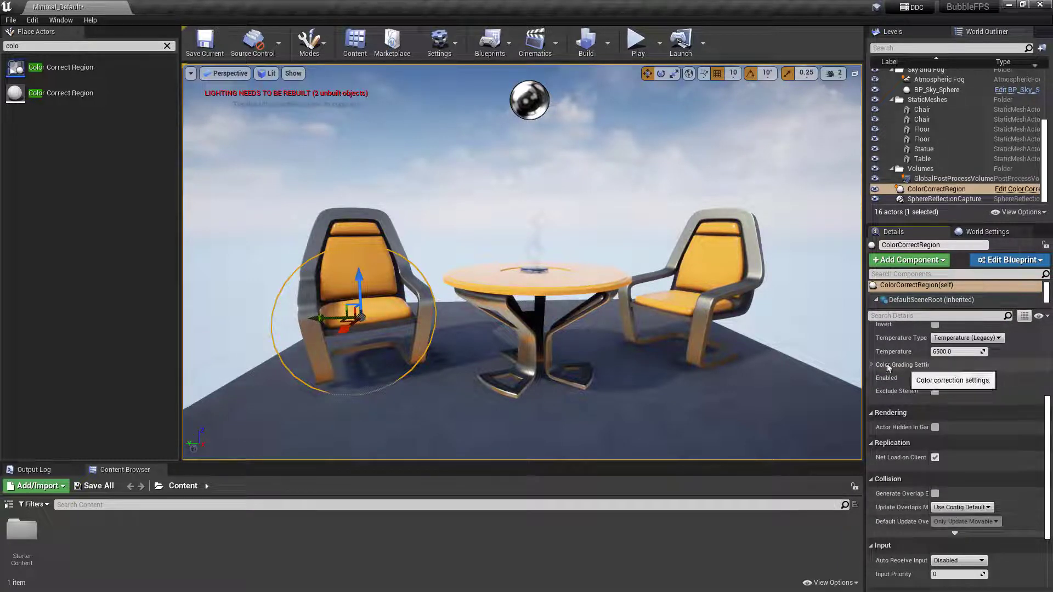
click(871, 365)
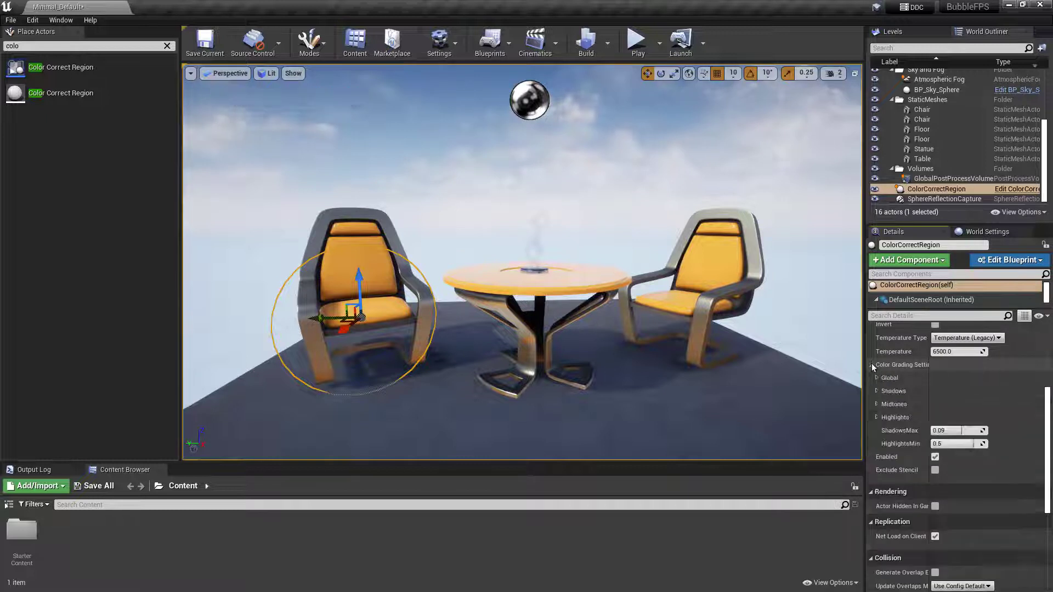
click(877, 378)
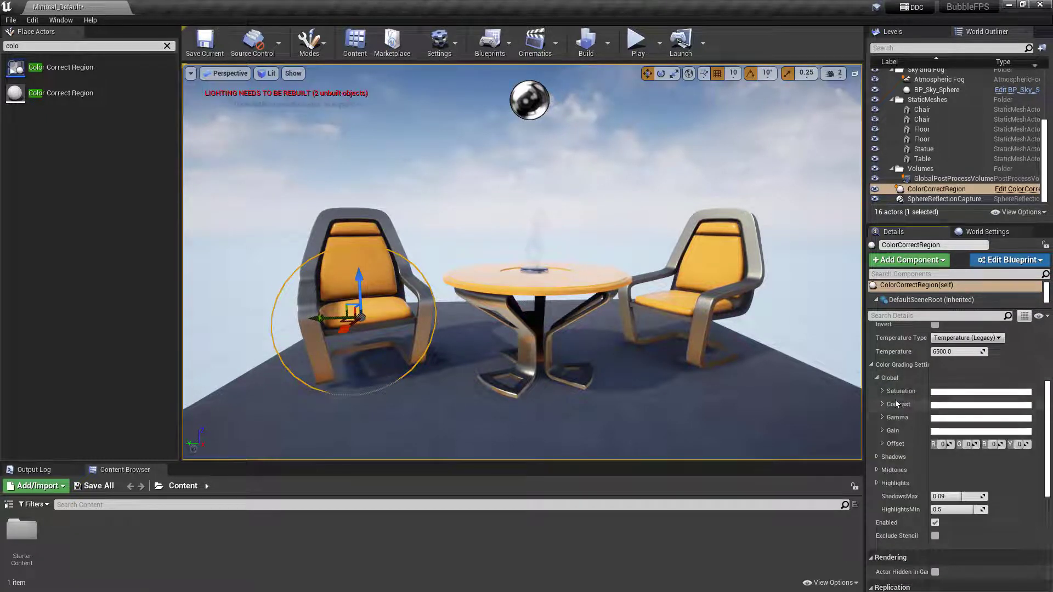
click(970, 394)
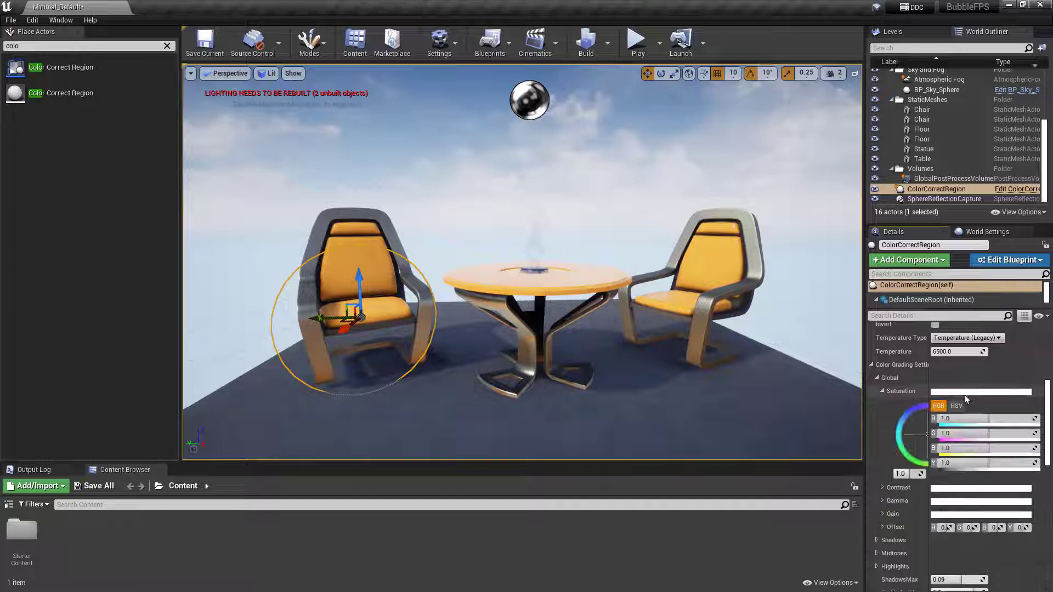
click(904, 410)
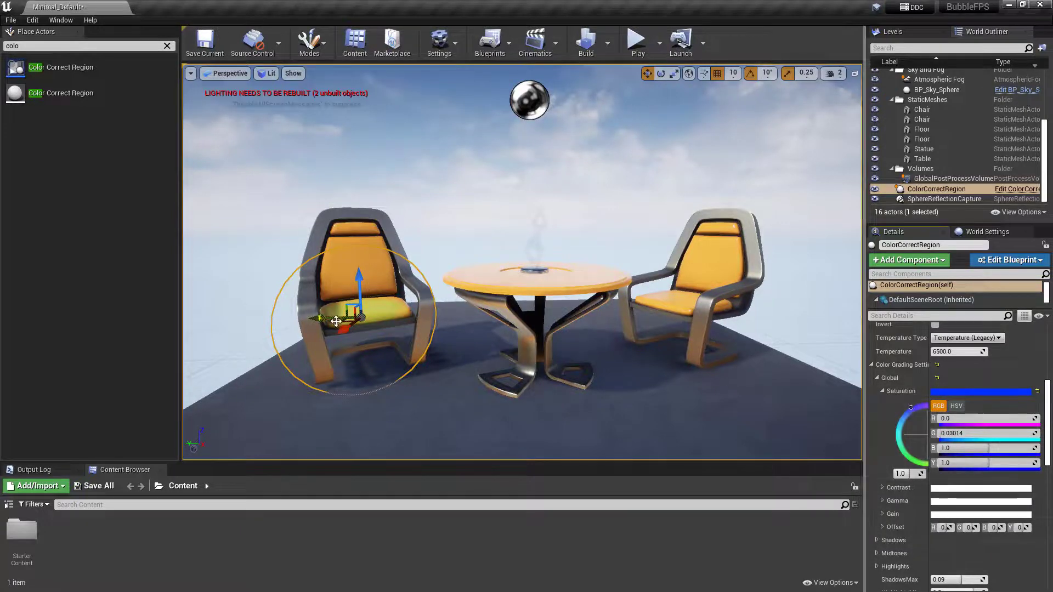
drag(343, 328, 374, 340)
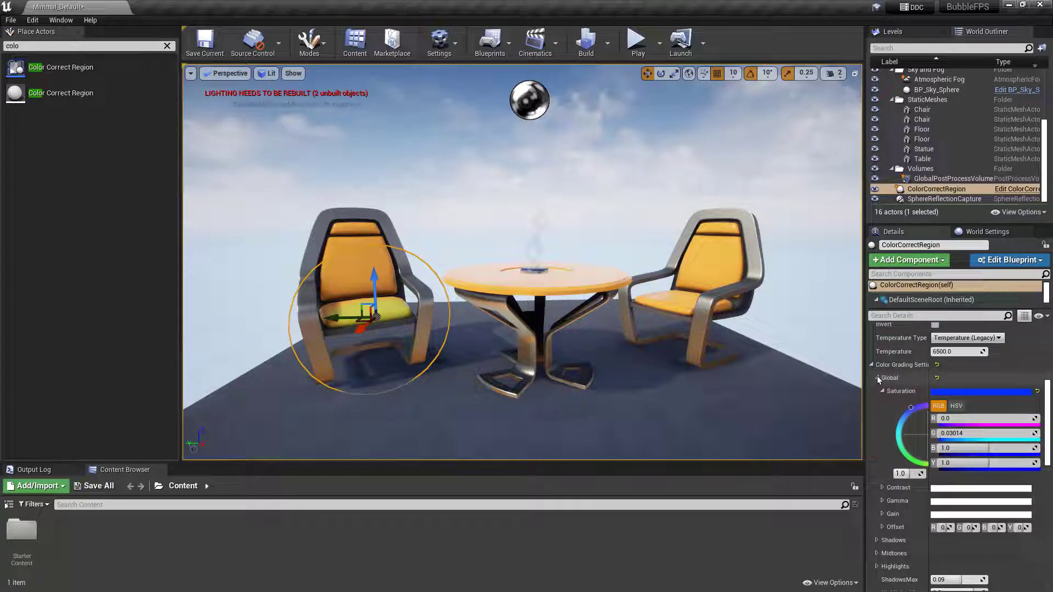
Step: Set the color correct region's Temperature to 10000
click(958, 352)
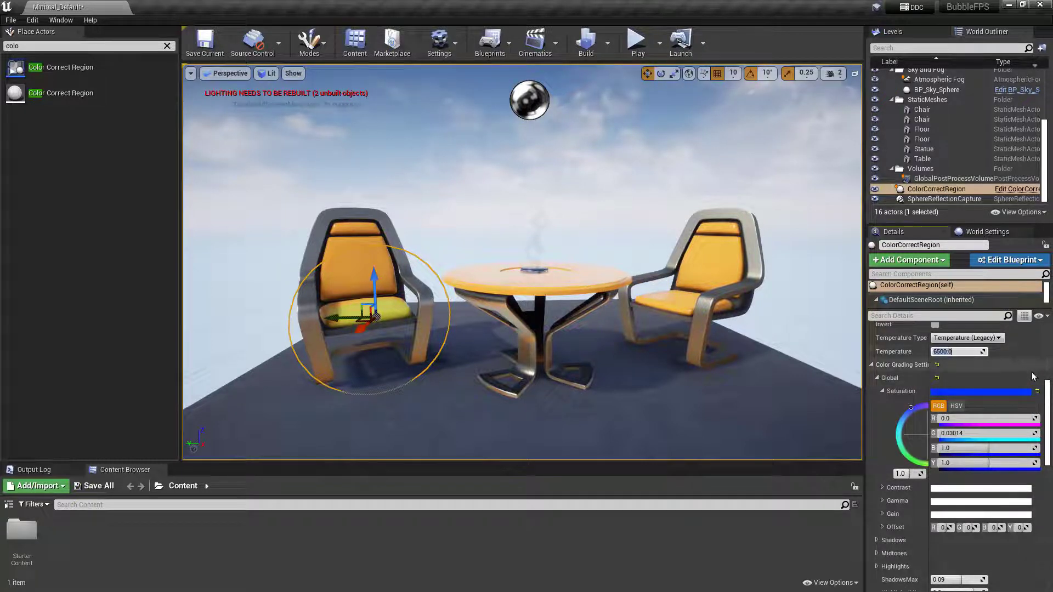
text(10000)
key(Return)
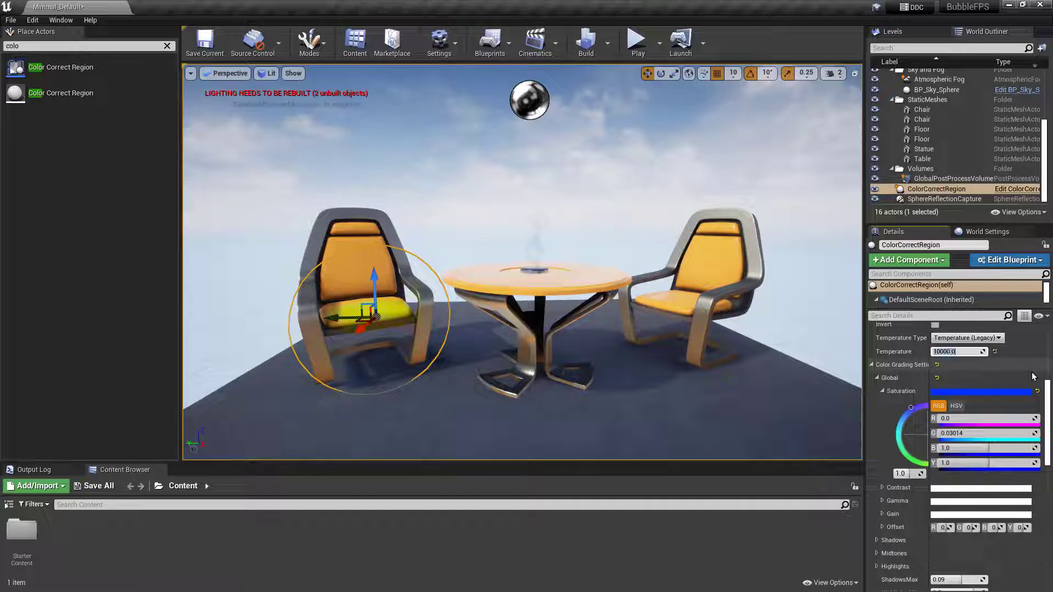
Step: Set the region's Temperature to 0 and collapse the color grading settings
click(957, 351)
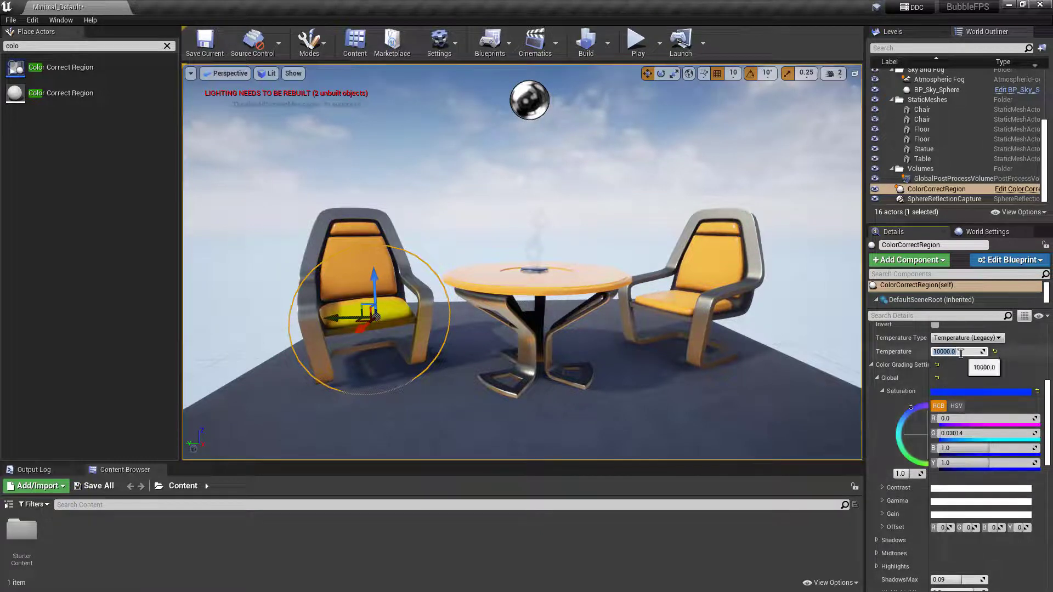
text(0)
key(Return)
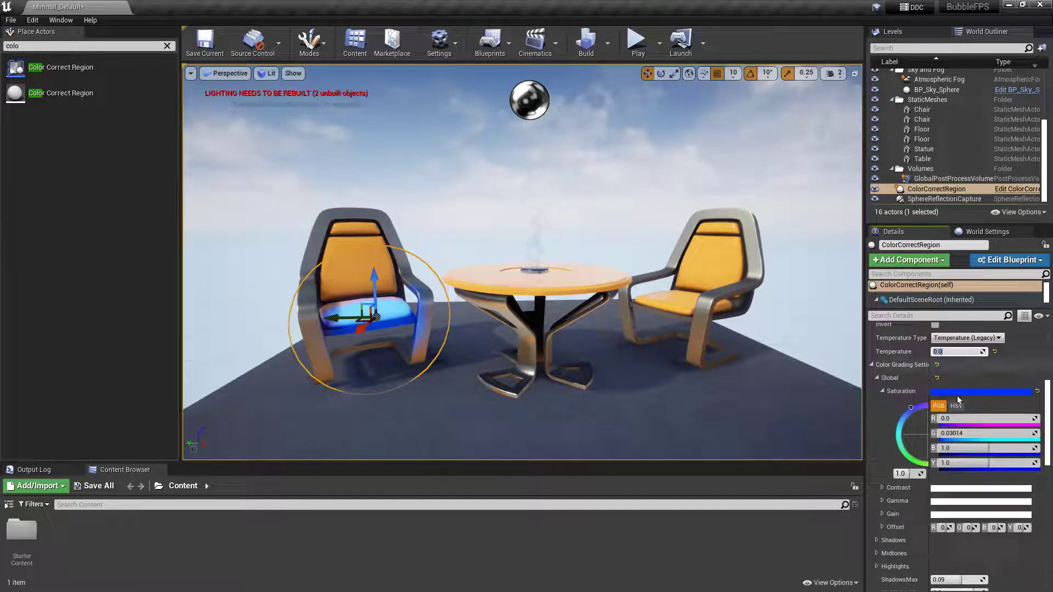
click(872, 365)
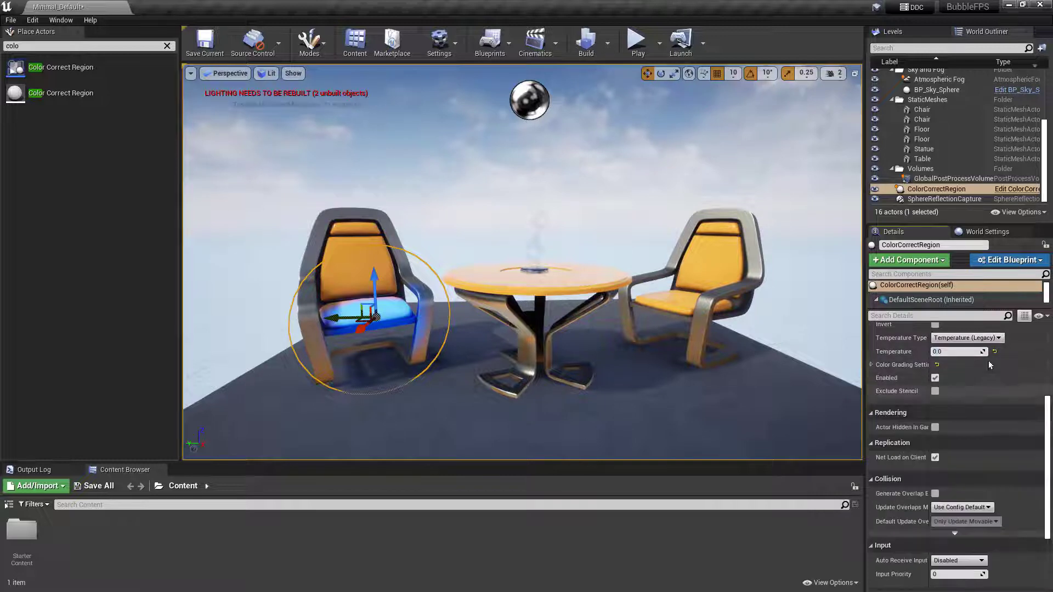
Step: Move the region back so its color effect covers the lower part of the left chair's backrest
mouse_move(338, 319)
mouse_down()
mouse_move(309, 319)
mouse_move(338, 319)
mouse_up()
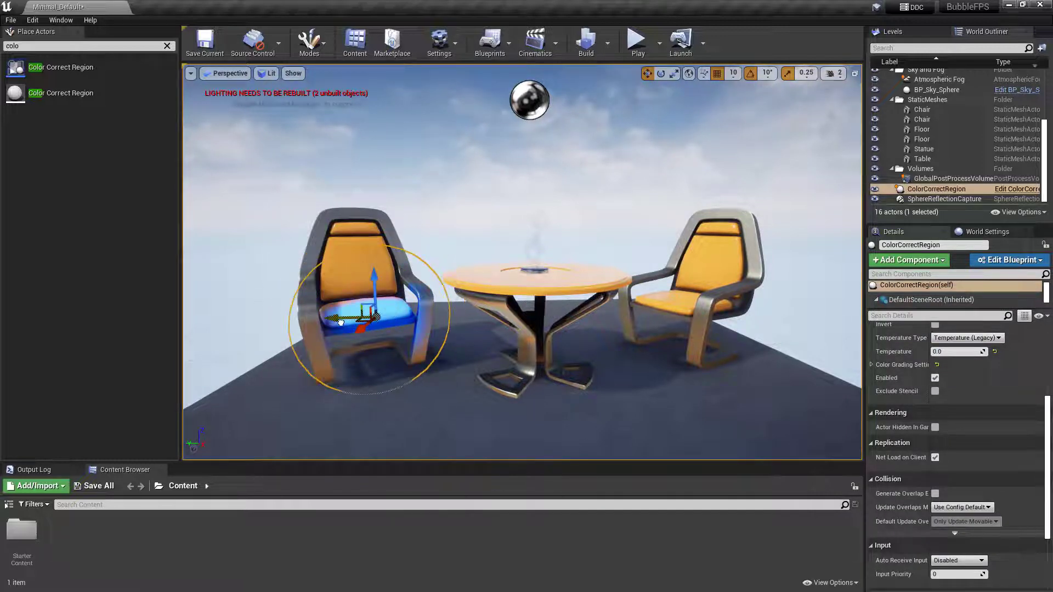
right_drag(369, 285, 391, 284)
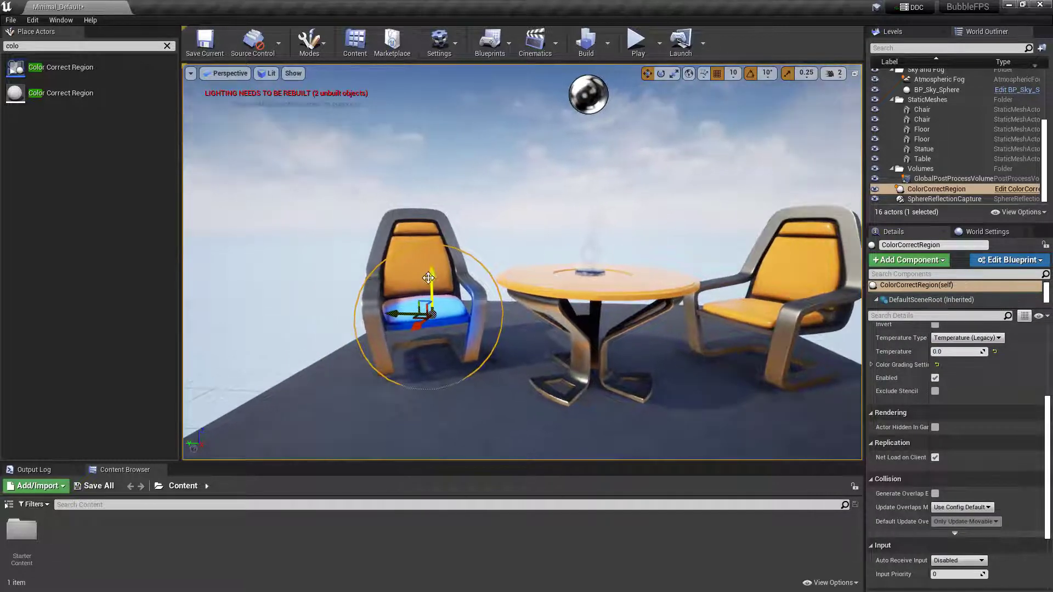
mouse_move(425, 273)
mouse_down()
mouse_move(425, 230)
mouse_move(425, 272)
mouse_up()
drag(412, 326, 364, 320)
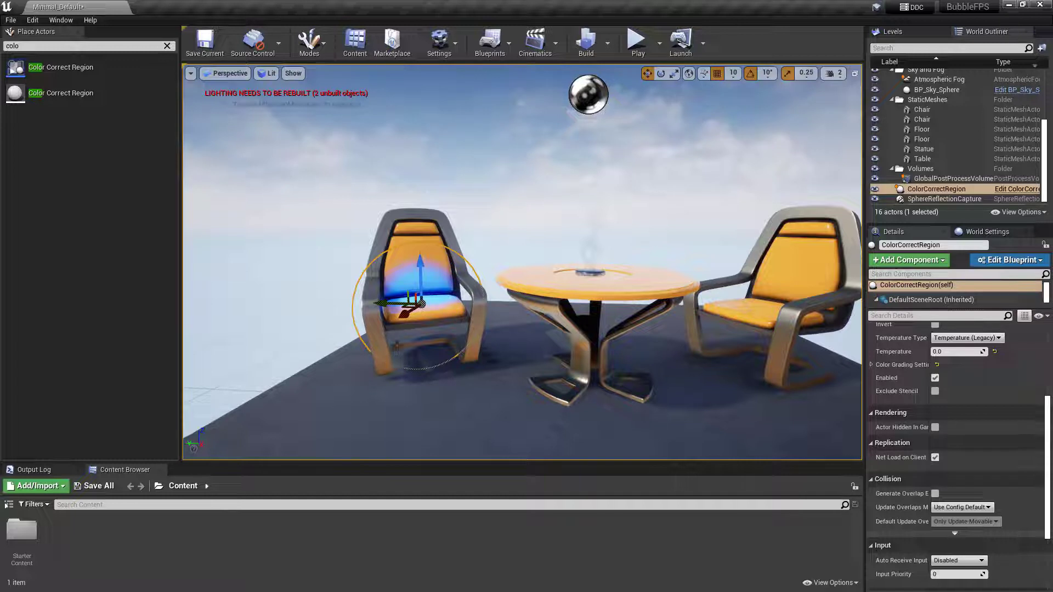
Step: Change the region's type to Cylinder with an Inner value of 1.0, and raise it to cover the chair's backrest
scroll(900, 343, up, 5)
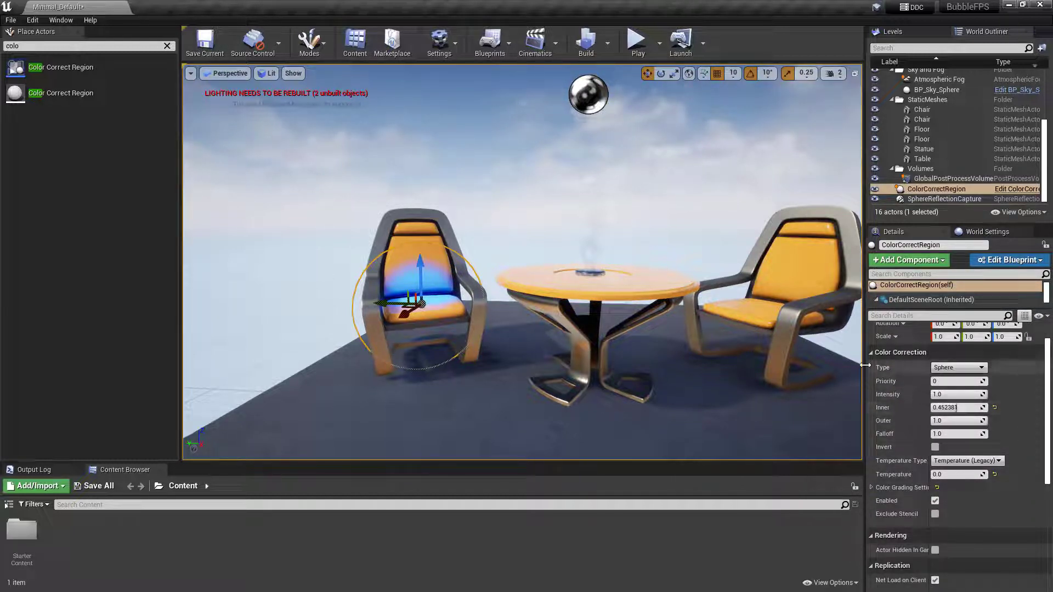
click(968, 369)
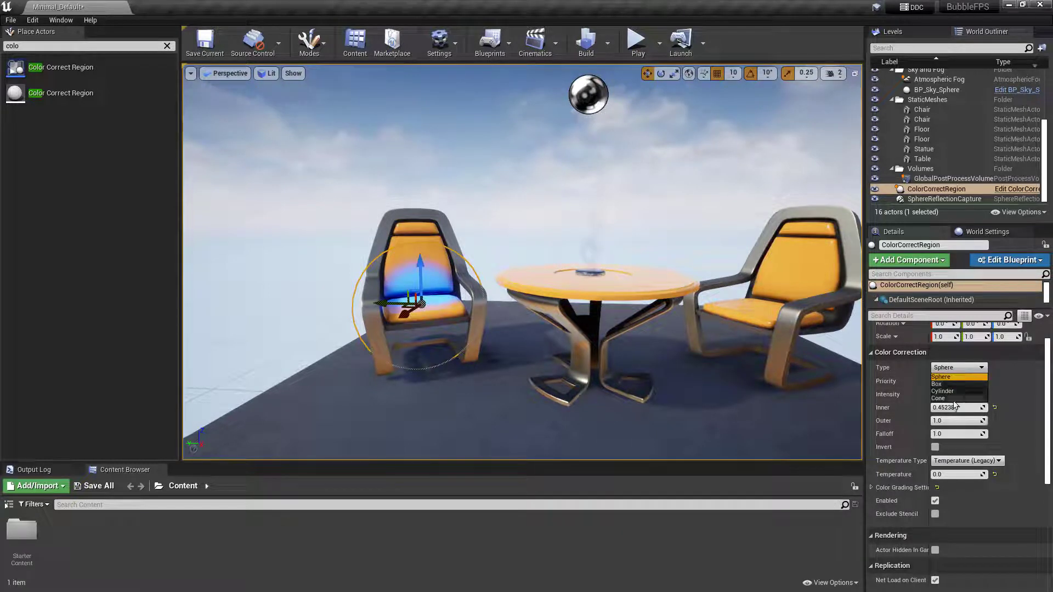
click(957, 391)
drag(423, 267, 426, 238)
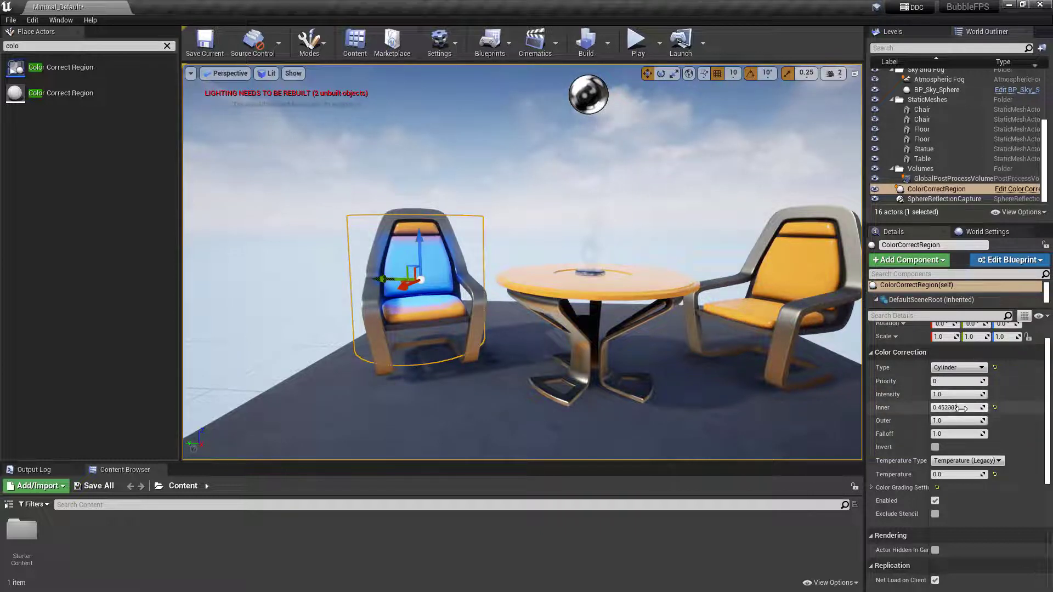
drag(943, 408, 982, 408)
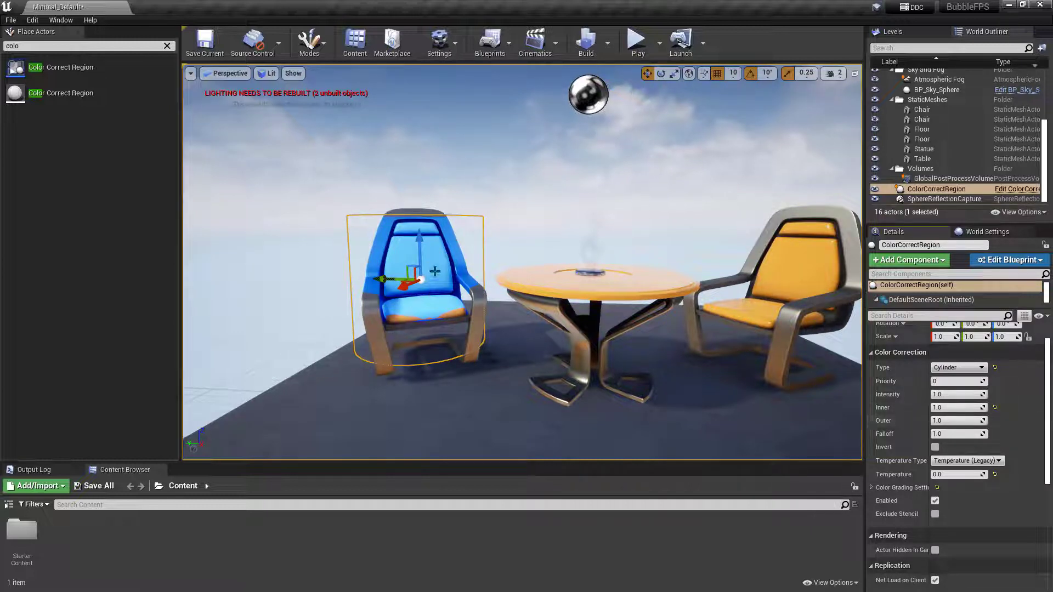
Step: Turn off scale snapping and stretch the color correct region vertically to a Z scale of about 1.18
key(r)
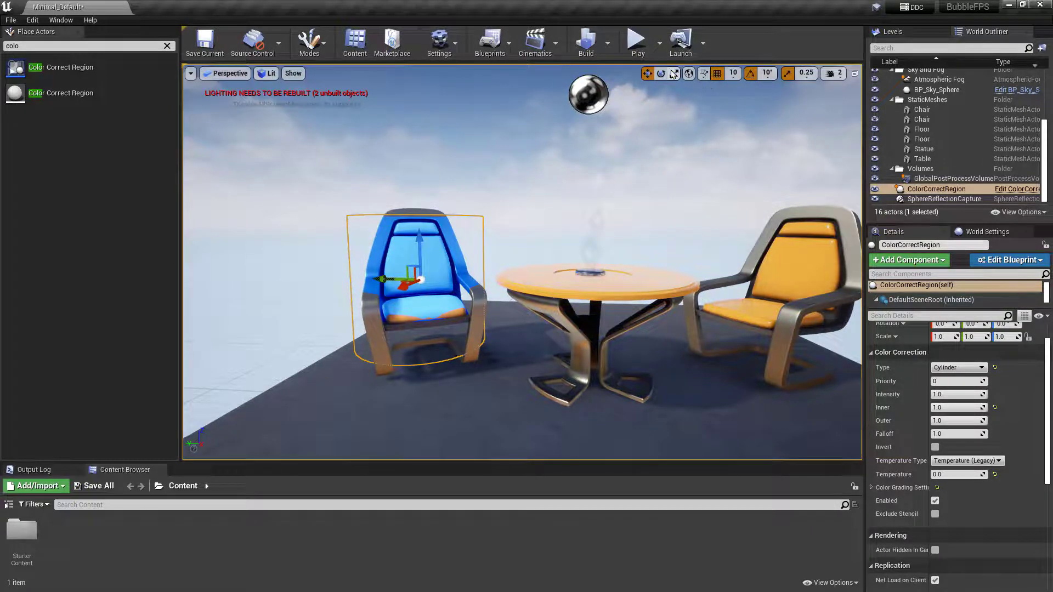
click(788, 73)
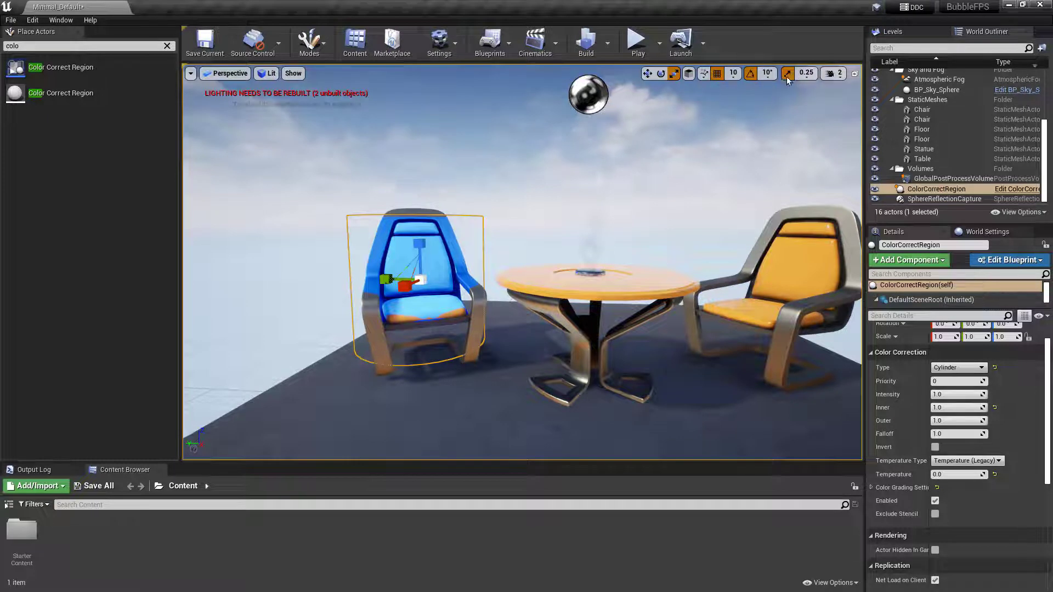
mouse_move(420, 235)
mouse_down()
mouse_move(420, 211)
mouse_move(420, 228)
mouse_up()
Step: Shift the region toward the chair's front and widen it to about 1.13 in X and 1.31 in Y, enclosing the whole chair
right_drag(420, 243, 423, 329)
click(647, 74)
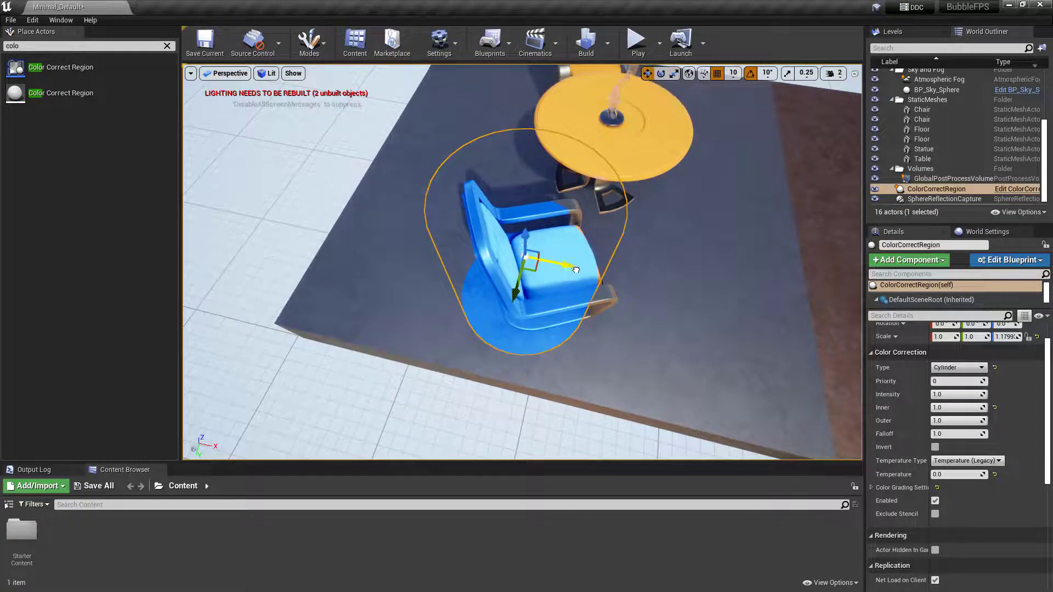
click(674, 74)
drag(578, 271, 591, 270)
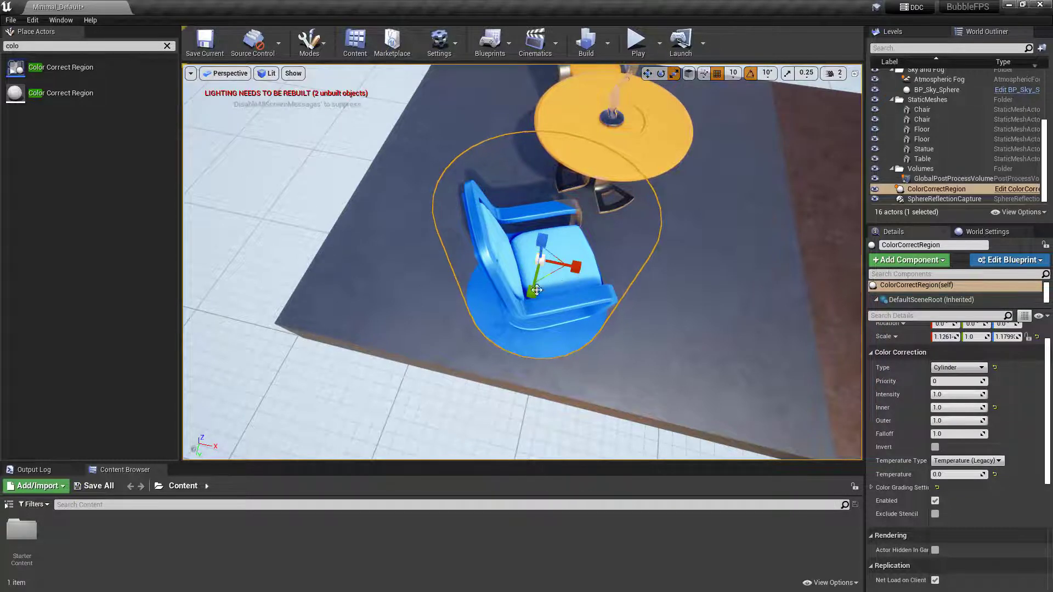
drag(532, 292, 534, 312)
right_drag(533, 296, 478, 261)
right_drag(596, 350, 631, 374)
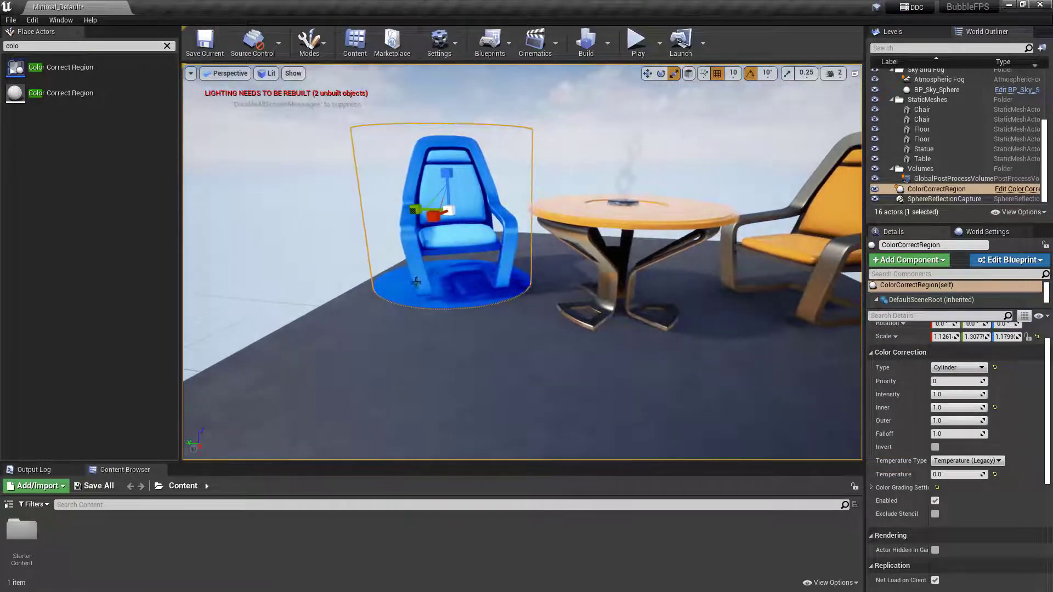
Step: Turn off grid snapping for movement and raise the region slightly so its color effect clears the floor
click(648, 73)
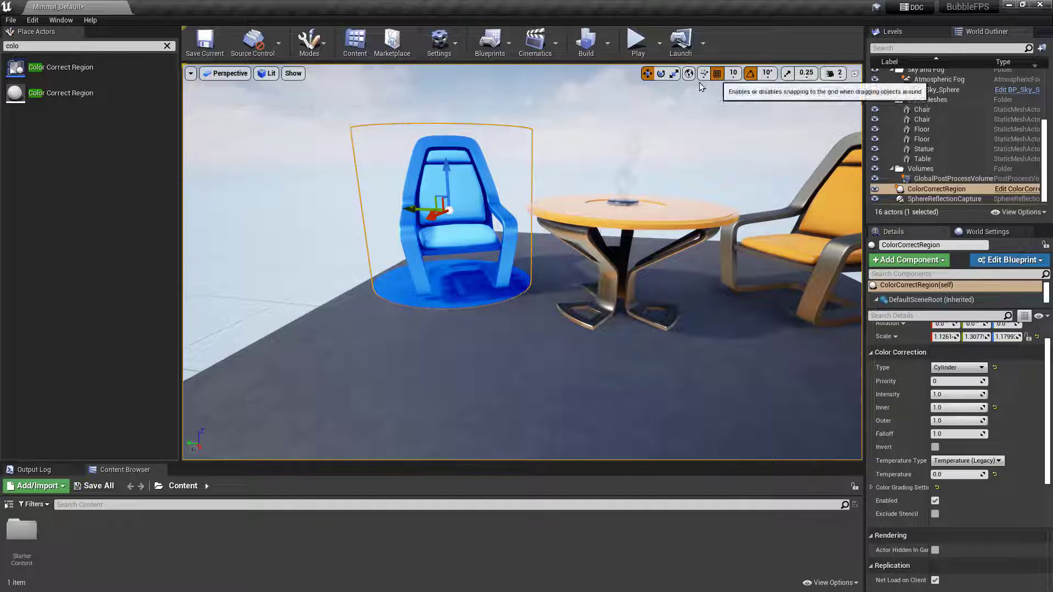
click(717, 73)
drag(447, 162, 447, 158)
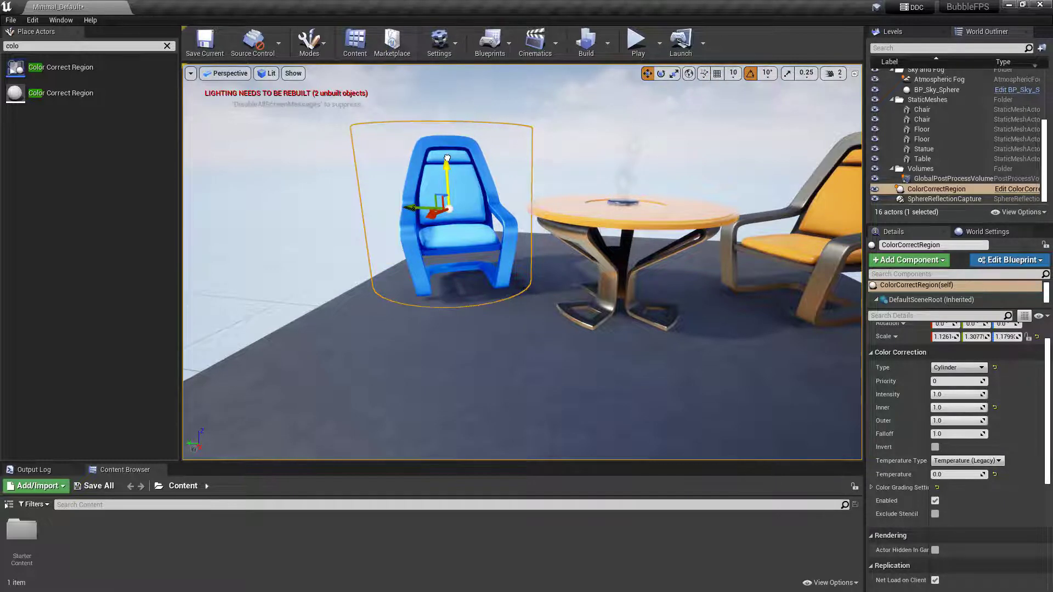
Step: Move the statue across the tabletop toward the blue chair
right_drag(651, 262, 689, 245)
click(617, 189)
mouse_move(607, 216)
right_down()
mouse_move(527, 216)
mouse_move(586, 216)
right_up()
drag(623, 219, 588, 231)
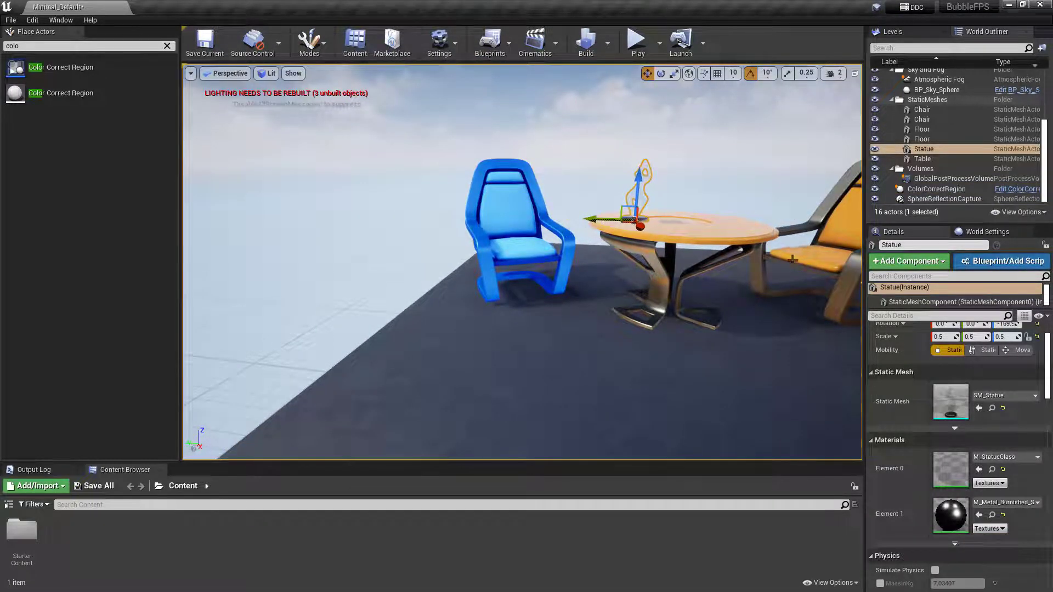
Step: Move the round table closer to the blue chair and recenter the statue on the tabletop
click(712, 265)
drag(634, 318, 611, 310)
right_drag(539, 332, 566, 257)
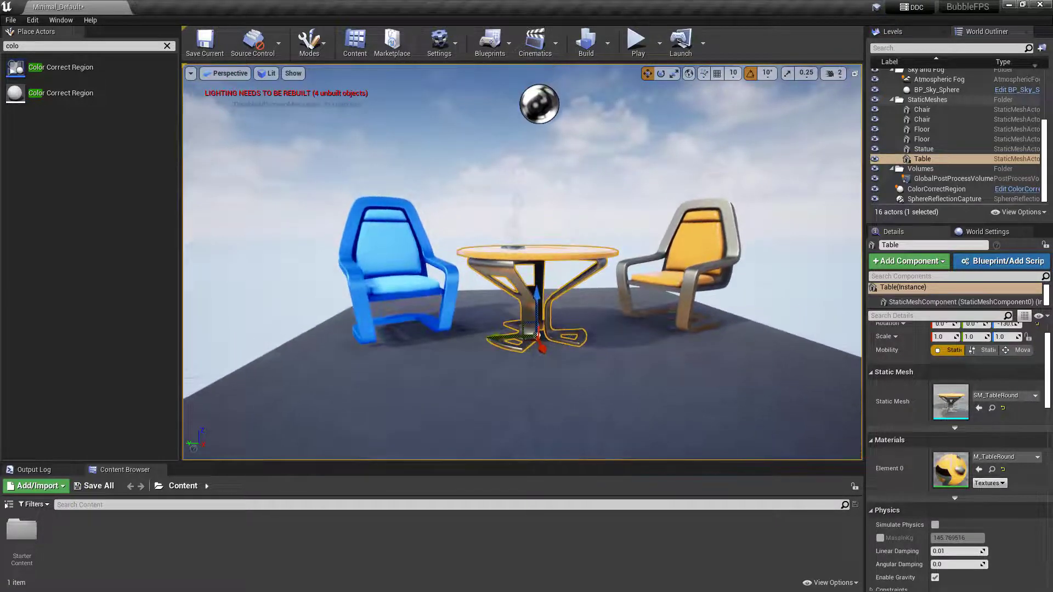
click(518, 241)
click(514, 240)
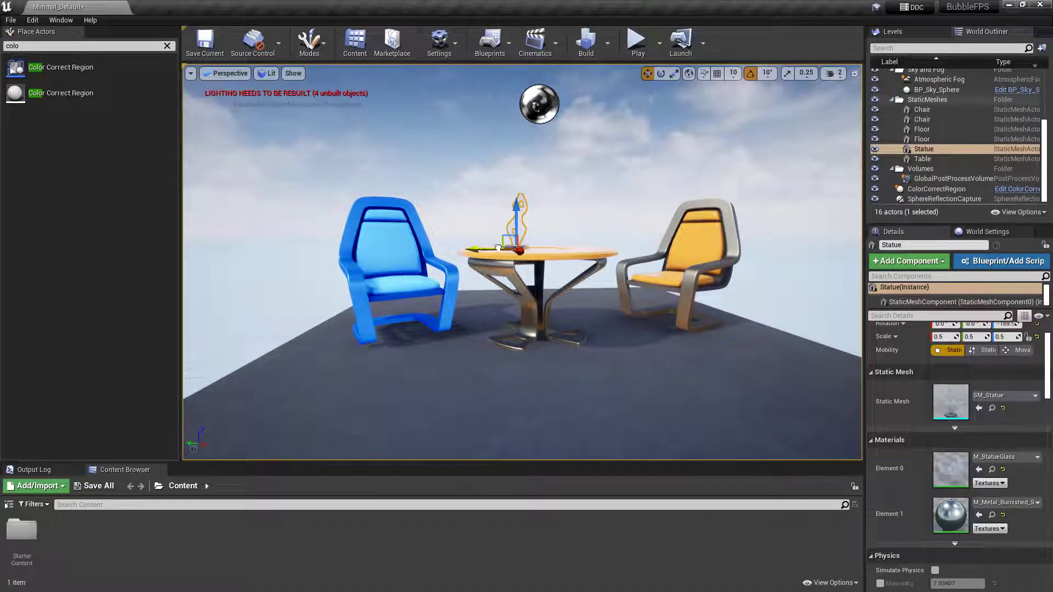
drag(498, 248, 515, 248)
right_drag(565, 382, 533, 390)
click(565, 382)
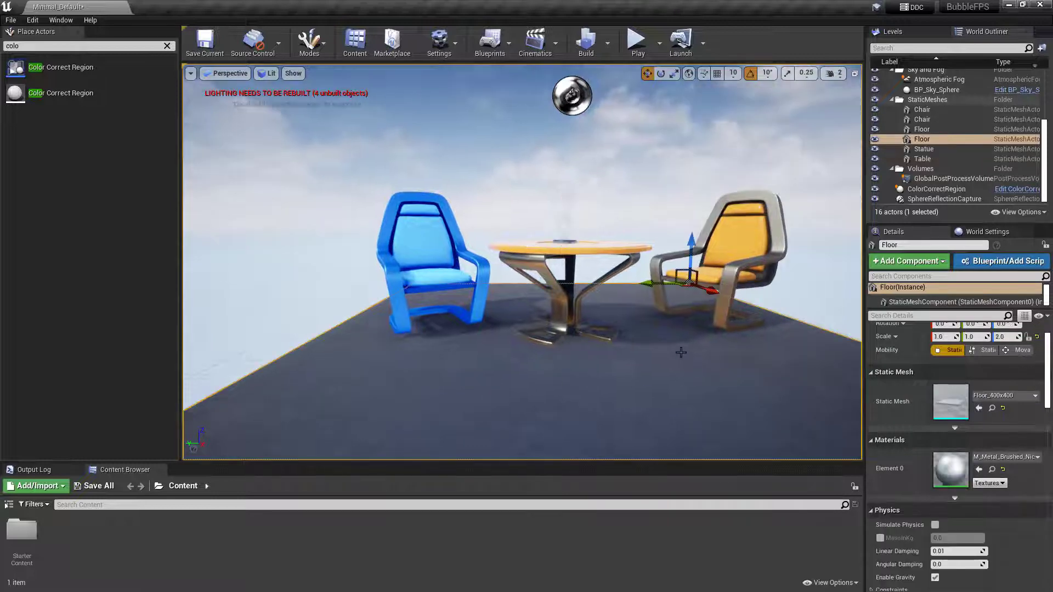
right_drag(681, 352, 712, 158)
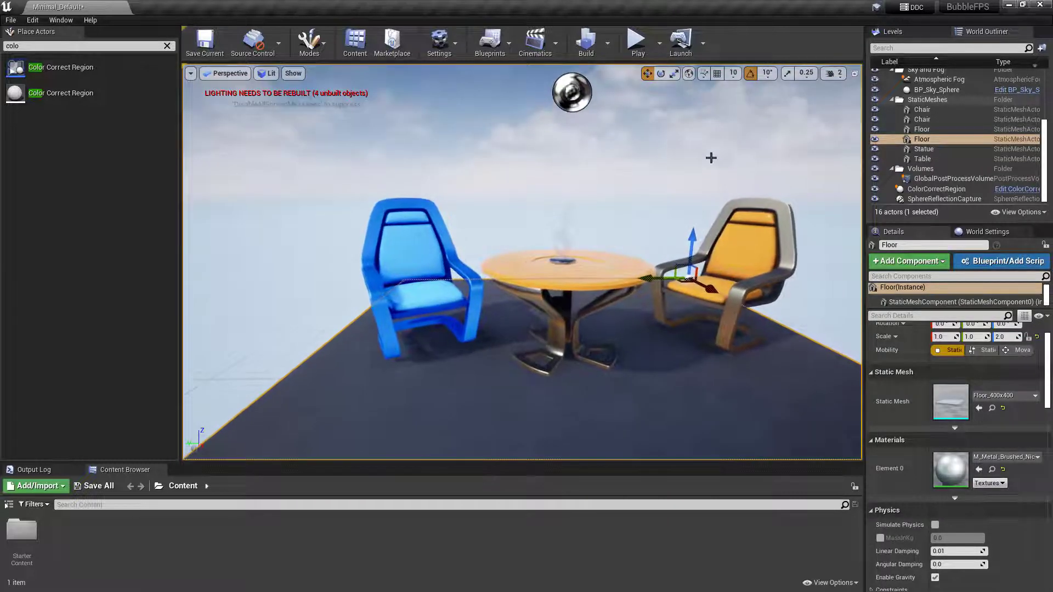
click(693, 176)
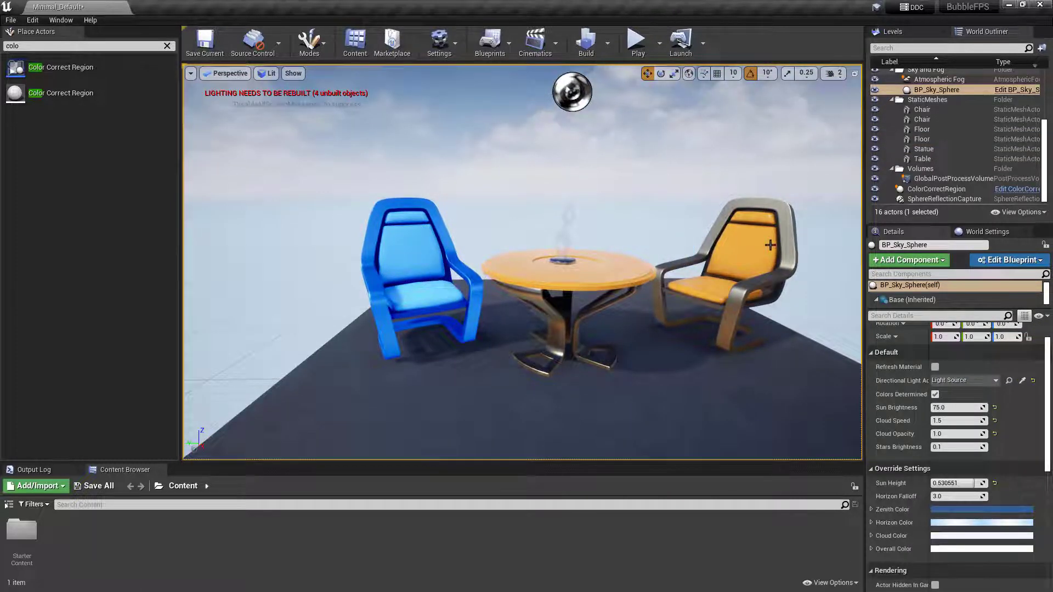